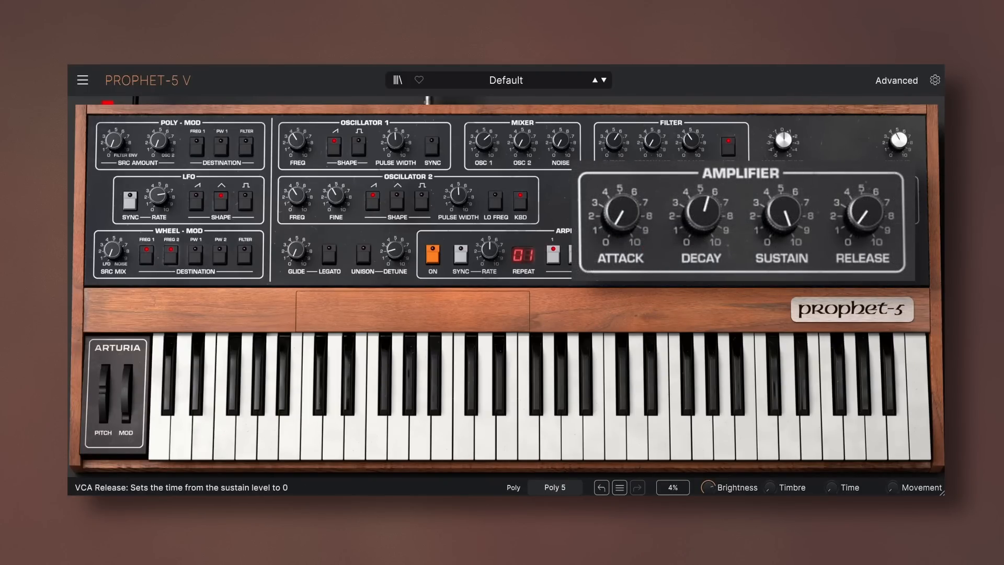
# - Lengthen the amplifier envelope's release to slightly past mid-range, about 410 ms
pyautogui.moveTo(863, 211); pyautogui.dragTo(864, 170)
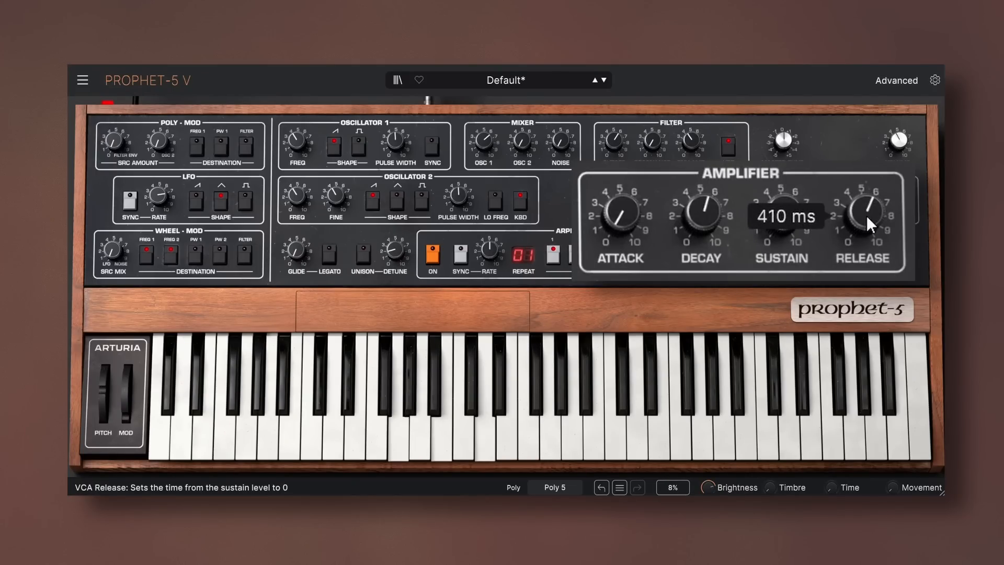
pyautogui.moveTo(864, 215); pyautogui.dragTo(864, 208)
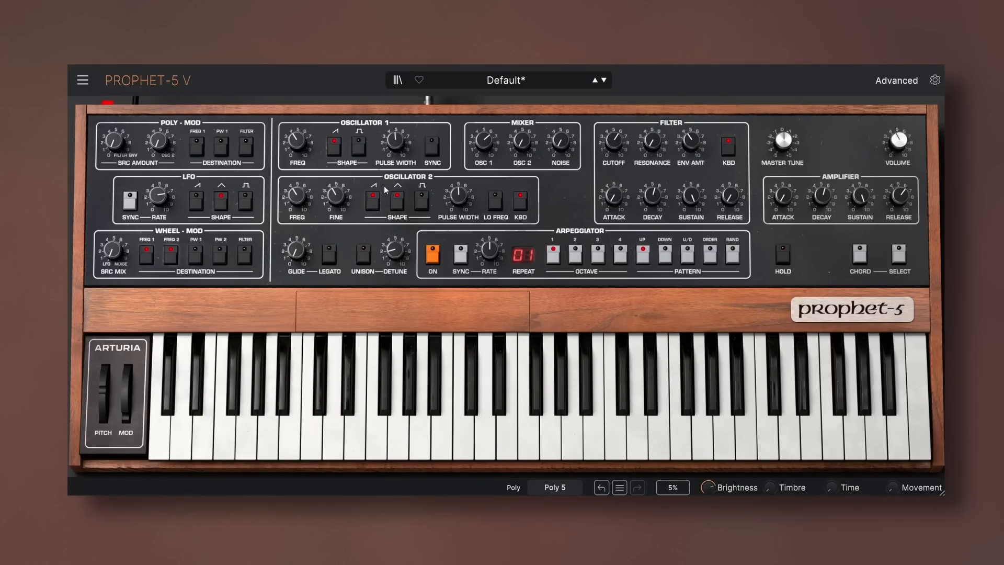
# - Add the pulse waveform to oscillator 2 and raise oscillator 2's mixer level well past mid-range
pyautogui.click(419, 204)
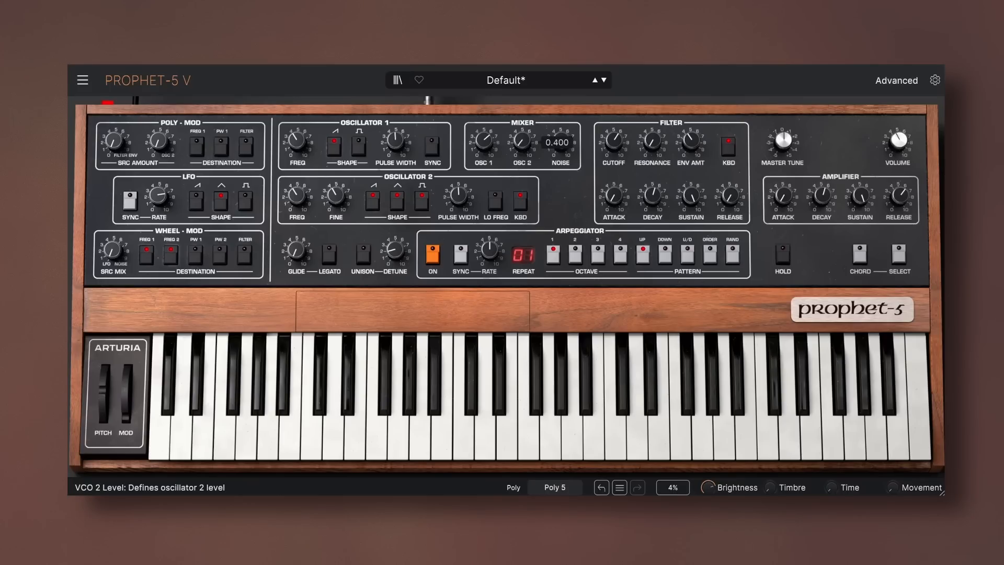
pyautogui.moveTo(521, 140); pyautogui.dragTo(522, 114)
pyautogui.doubleClick(522, 141)
pyautogui.moveTo(522, 141); pyautogui.dragTo(525, 110)
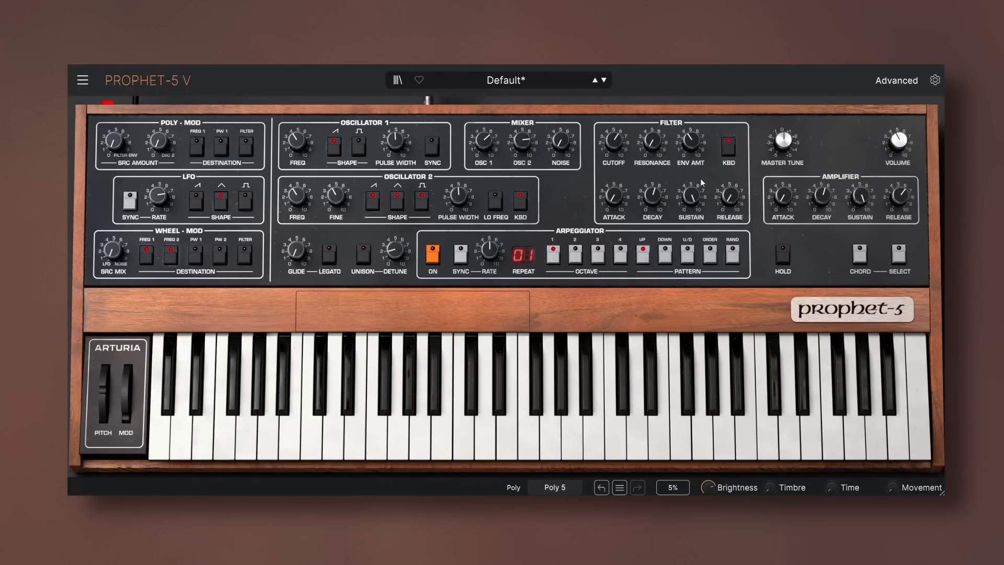
pyautogui.moveTo(495, 138)
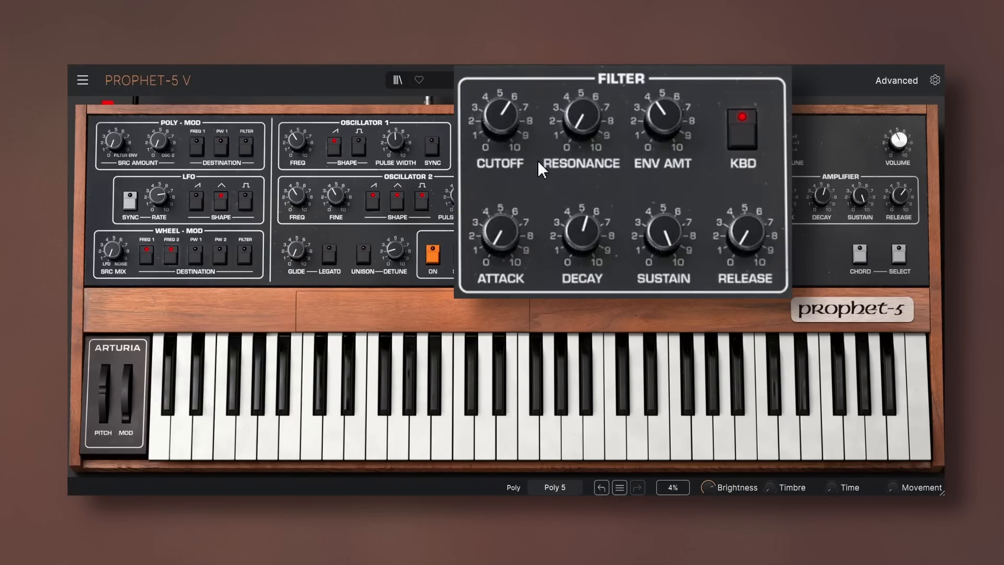
# - Sweep the filter cutoff up to about 6.2 kHz and back down to audition its effect on the tone
pyautogui.moveTo(520, 120); pyautogui.dragTo(520, 75)
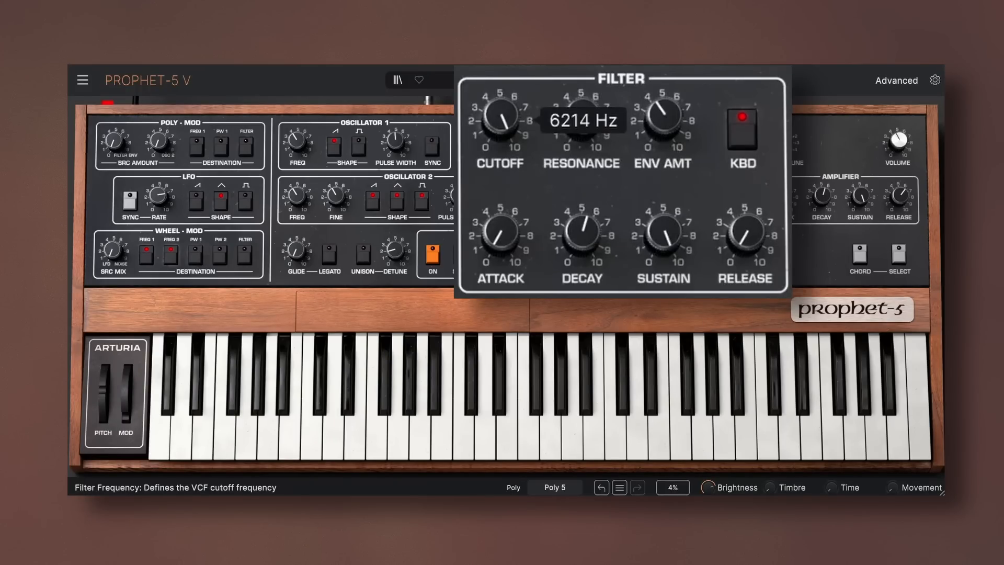
pyautogui.moveTo(501, 116); pyautogui.dragTo(501, 218)
pyautogui.moveTo(509, 119)
pyautogui.mouseDown()
pyautogui.moveTo(510, 209)
pyautogui.moveTo(509, 119)
pyautogui.mouseUp()
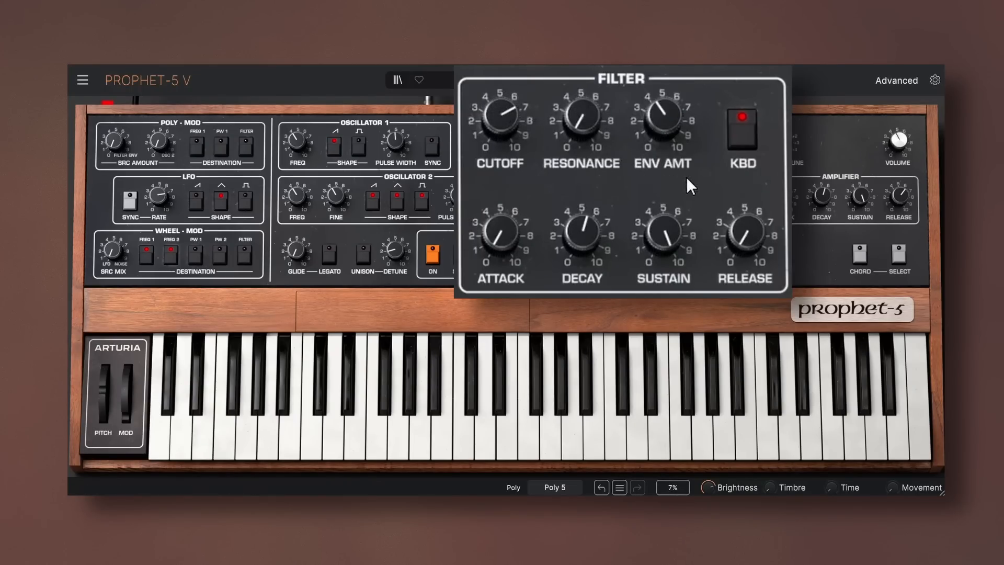
# - Audition different filter resonance and cutoff combinations, settling on a cutoff of about 102 Hz with resonance slightly below mid-range
pyautogui.moveTo(589, 119)
pyautogui.mouseDown()
pyautogui.moveTo(589, 89)
pyautogui.moveTo(590, 122)
pyautogui.mouseUp()
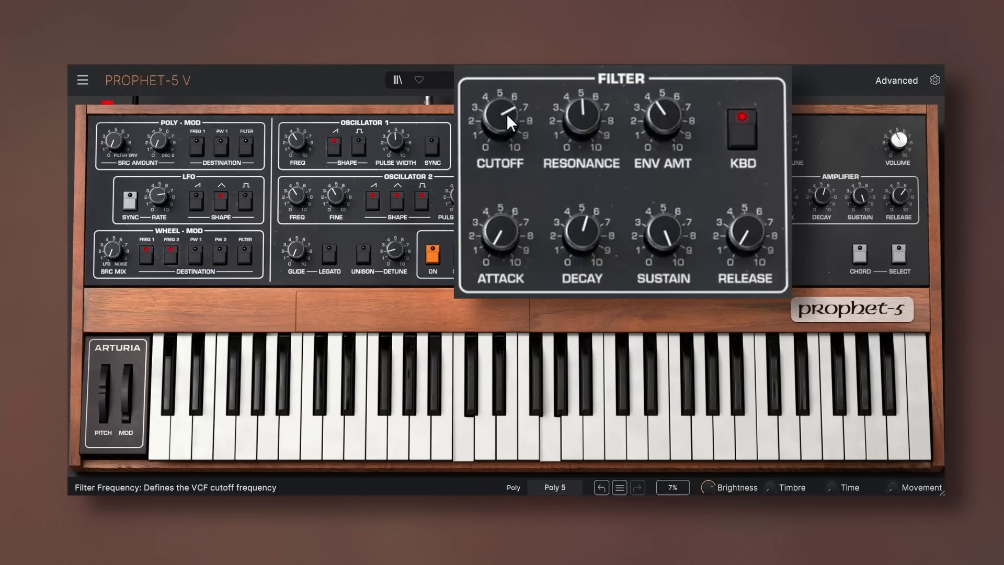
pyautogui.moveTo(506, 114); pyautogui.dragTo(506, 162)
pyautogui.moveTo(590, 121); pyautogui.dragTo(589, 92)
pyautogui.moveTo(509, 124); pyautogui.dragTo(509, 152)
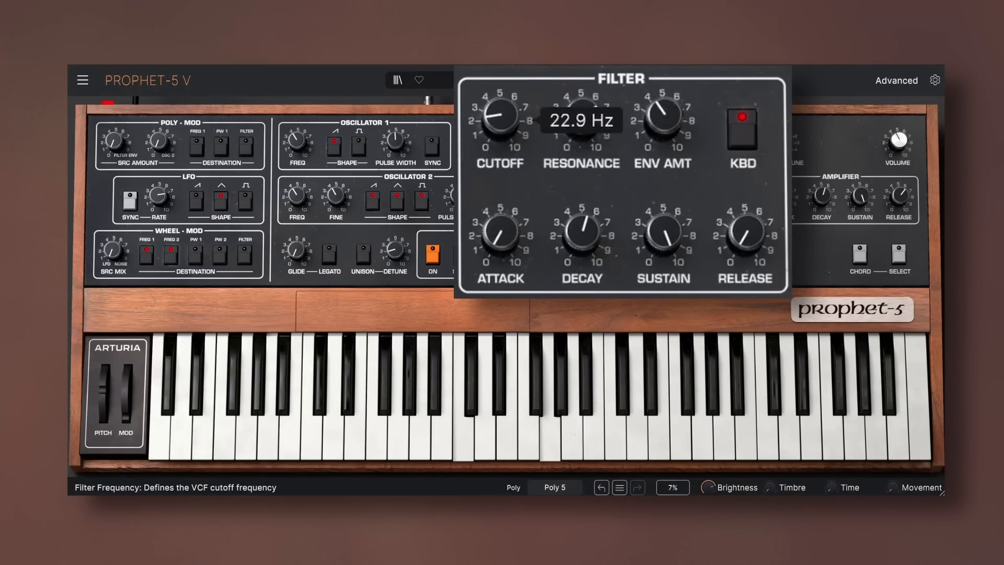
pyautogui.moveTo(582, 116); pyautogui.dragTo(582, 141)
pyautogui.moveTo(502, 121); pyautogui.dragTo(502, 98)
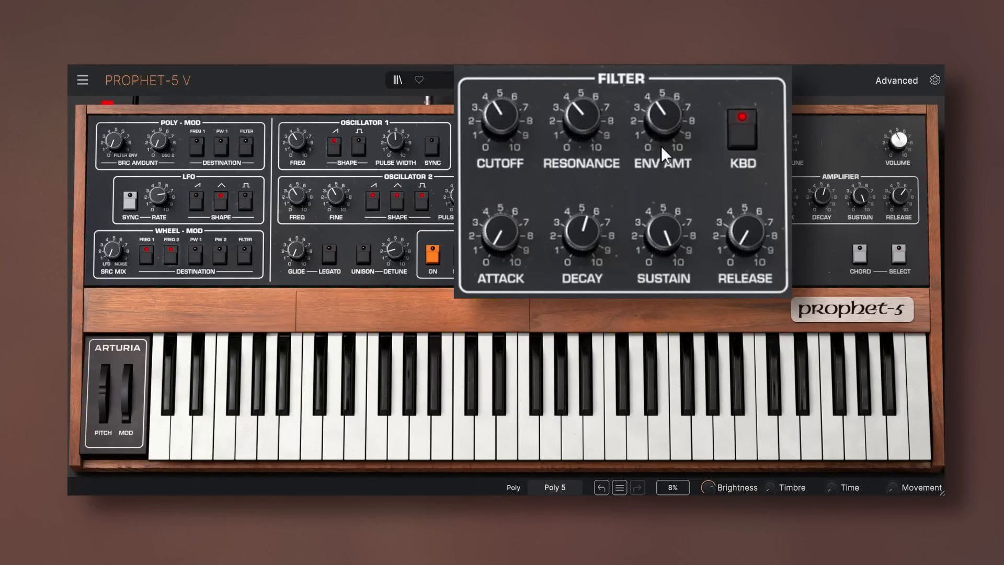
# - Turn the filter envelope amount down to zero and try the cutoff without envelope modulation
pyautogui.moveTo(669, 120)
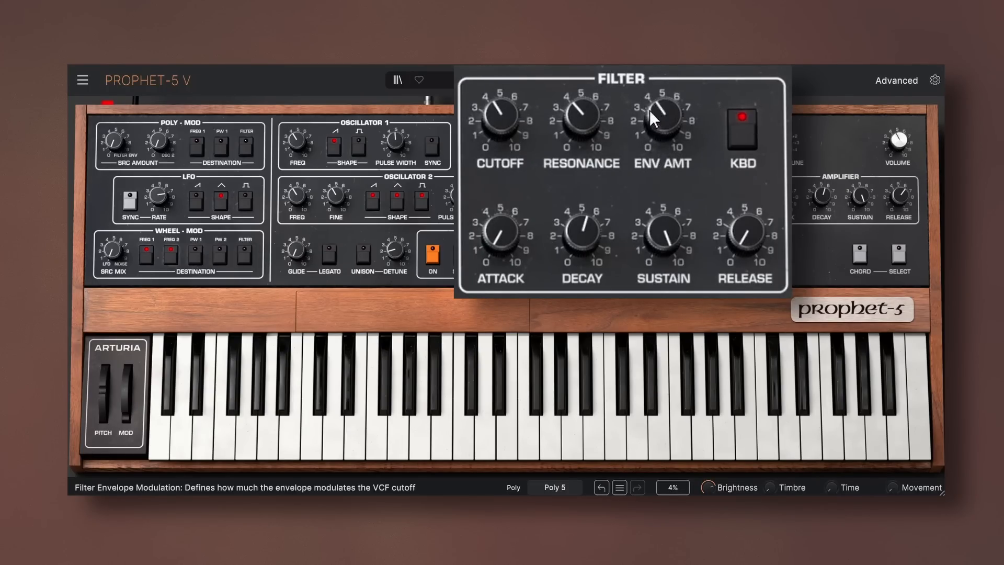
pyautogui.moveTo(660, 114); pyautogui.dragTo(660, 167)
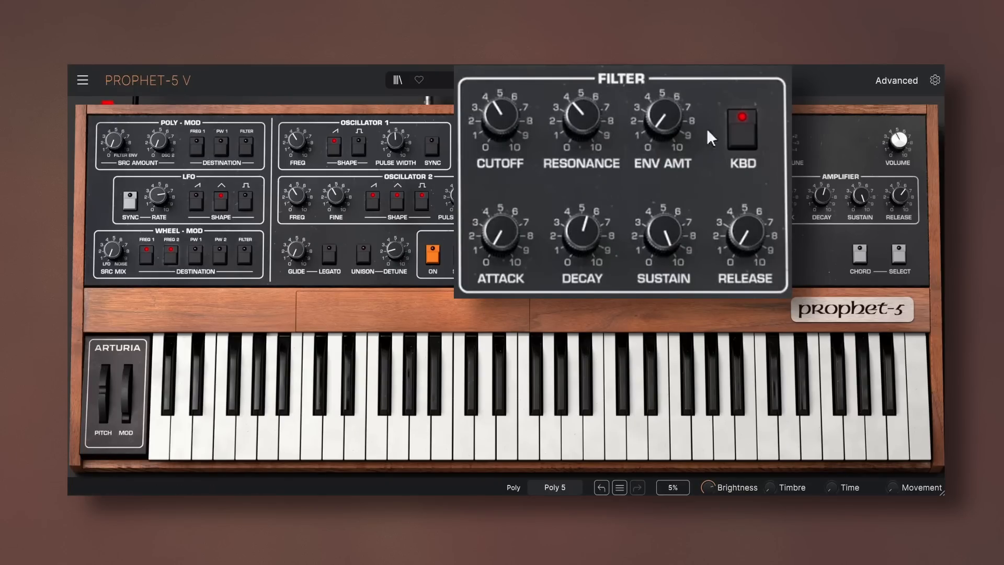
pyautogui.moveTo(501, 118)
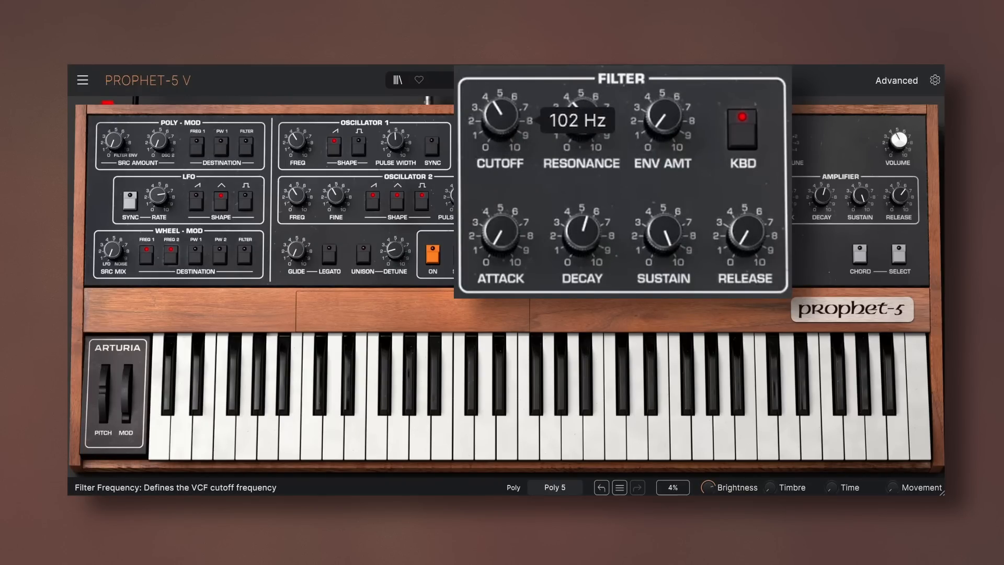
pyautogui.moveTo(501, 118)
pyautogui.mouseDown()
pyautogui.moveTo(501, 54)
pyautogui.moveTo(501, 128)
pyautogui.moveTo(501, 54)
pyautogui.moveTo(501, 119)
pyautogui.mouseUp()
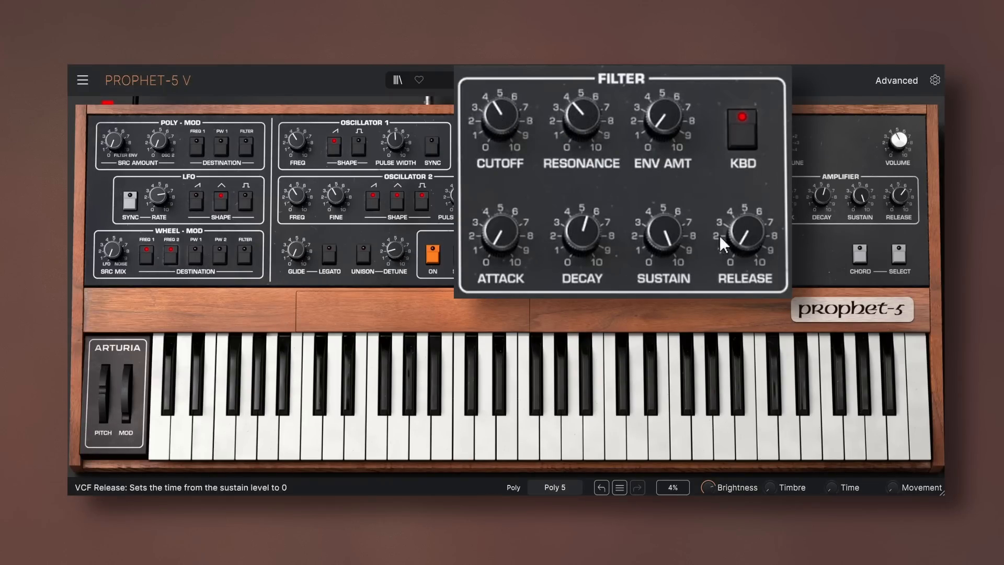
# - Set the filter envelope amount to 10.0 and lengthen the filter envelope's attack to slightly over 3 s
pyautogui.moveTo(501, 239)
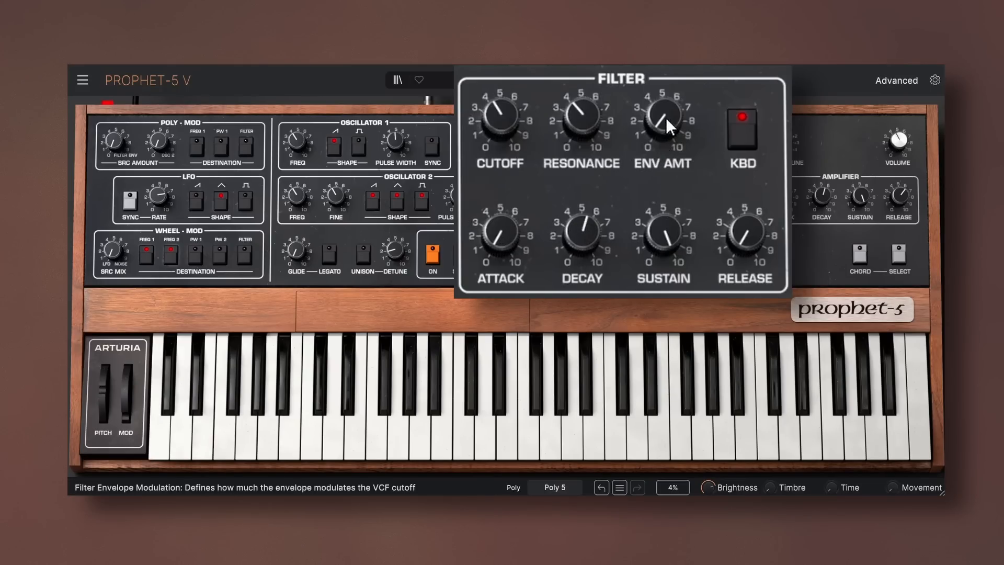
pyautogui.moveTo(664, 121); pyautogui.dragTo(664, 70)
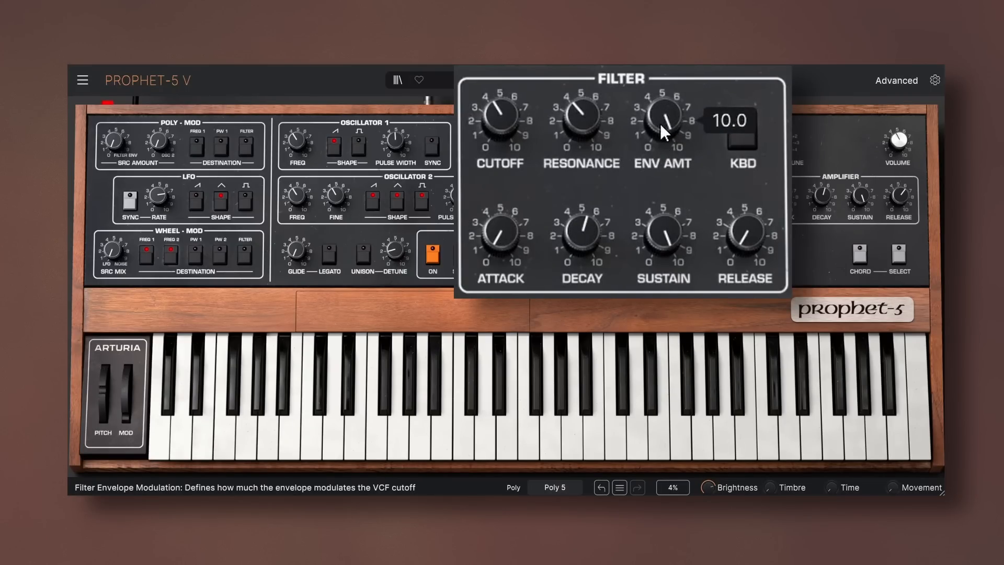
pyautogui.moveTo(516, 241); pyautogui.dragTo(516, 207)
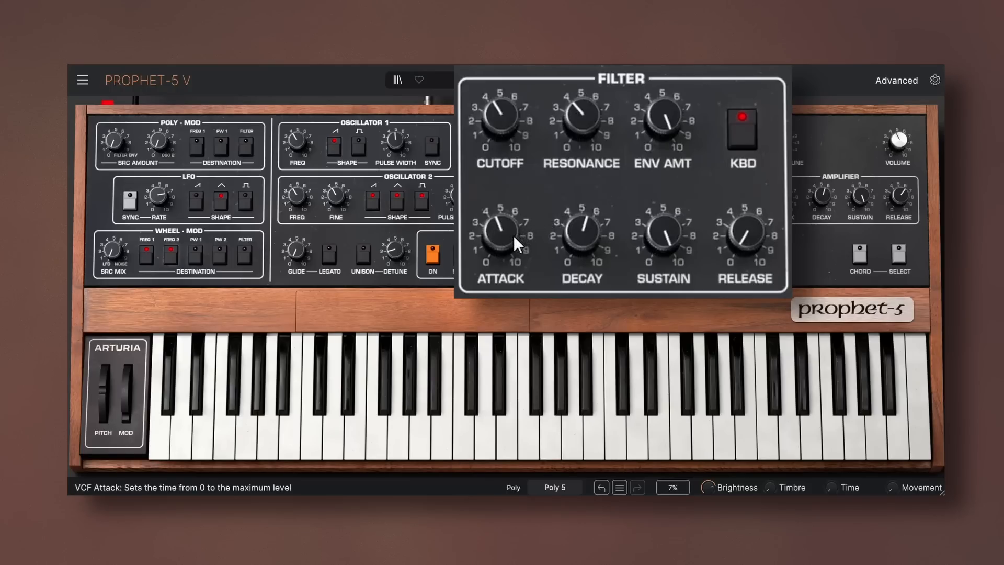
pyautogui.moveTo(506, 236)
pyautogui.moveTo(506, 236); pyautogui.dragTo(506, 208)
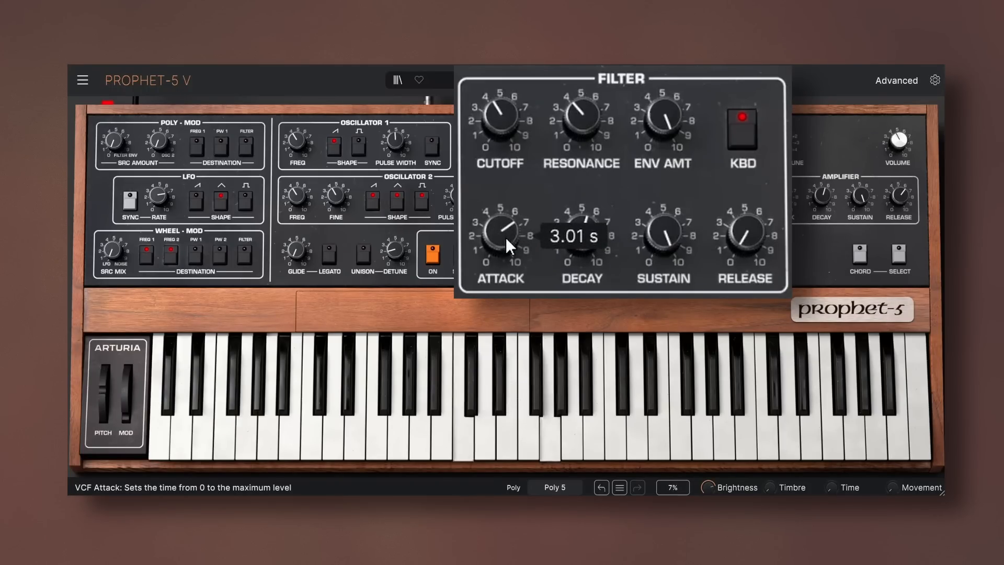
pyautogui.moveTo(506, 237); pyautogui.dragTo(531, 249)
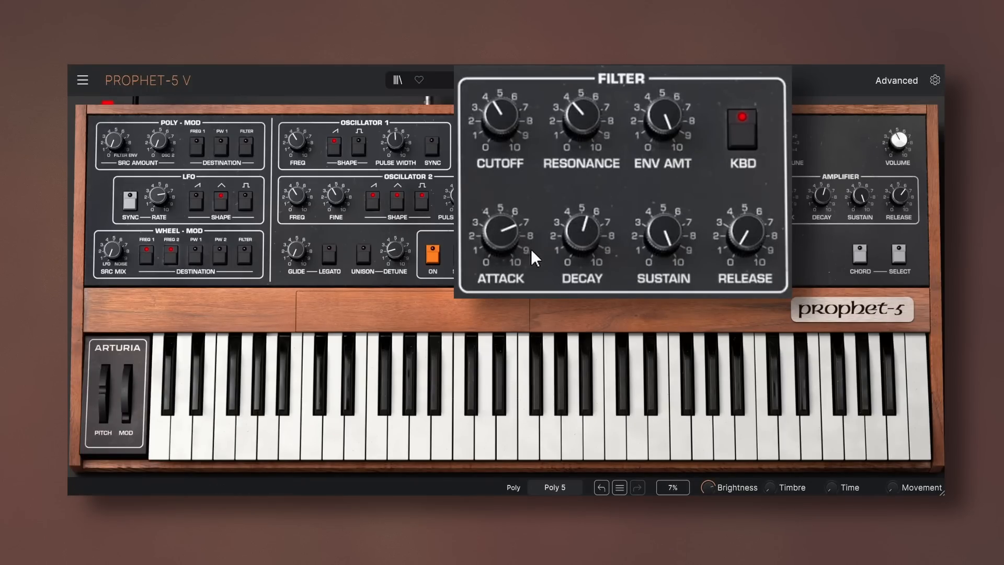
pyautogui.moveTo(519, 240)
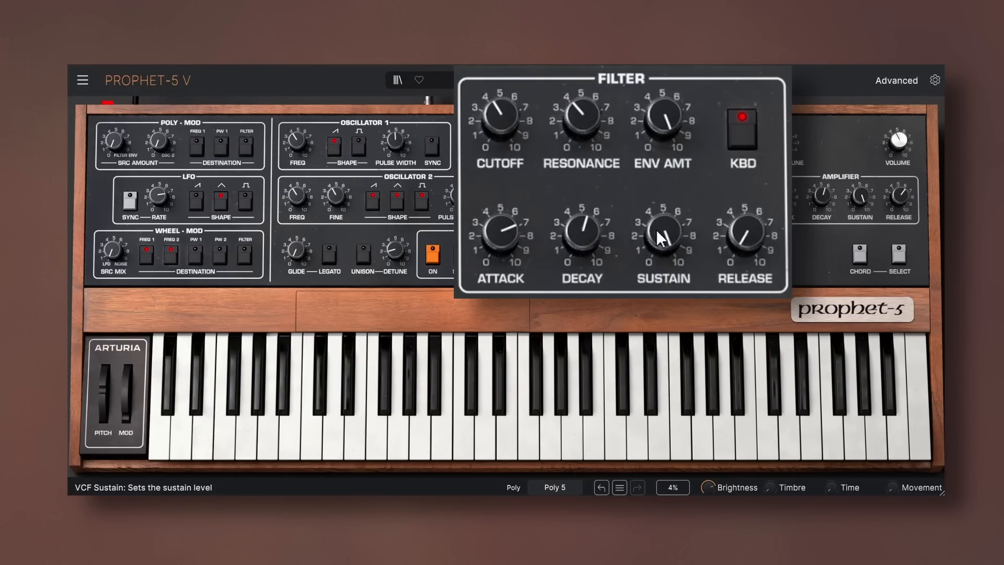
# - Adjust the filter envelope's decay to slightly below mid-range and its sustain to about 7 on the dial
pyautogui.moveTo(673, 234)
pyautogui.moveTo(582, 233)
pyautogui.mouseDown()
pyautogui.moveTo(582, 202)
pyautogui.moveTo(582, 215)
pyautogui.mouseUp()
pyautogui.moveTo(678, 233)
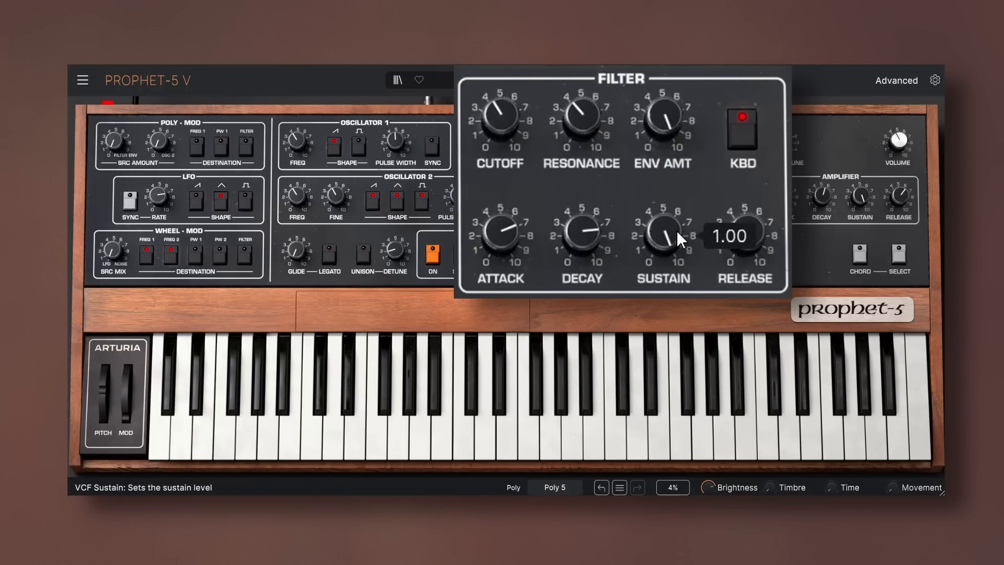
pyautogui.moveTo(677, 233); pyautogui.dragTo(677, 248)
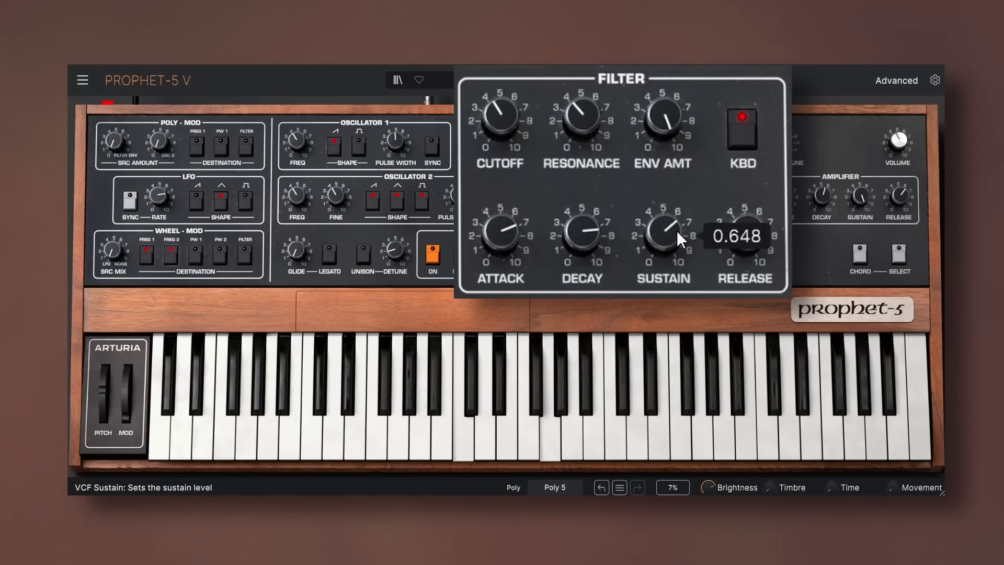
pyautogui.moveTo(603, 231); pyautogui.dragTo(604, 272)
pyautogui.moveTo(663, 226); pyautogui.dragTo(666, 254)
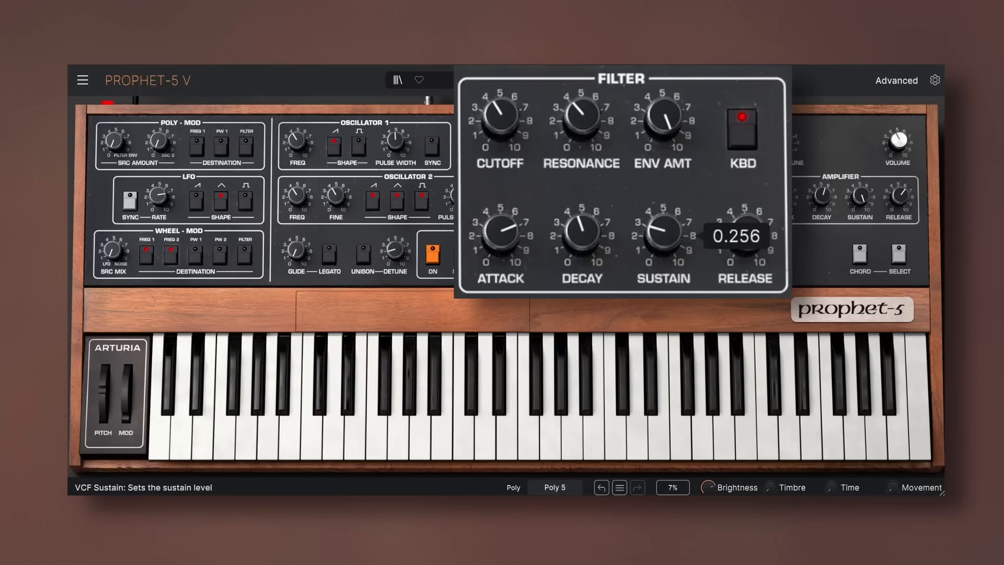
pyautogui.moveTo(663, 223); pyautogui.dragTo(664, 193)
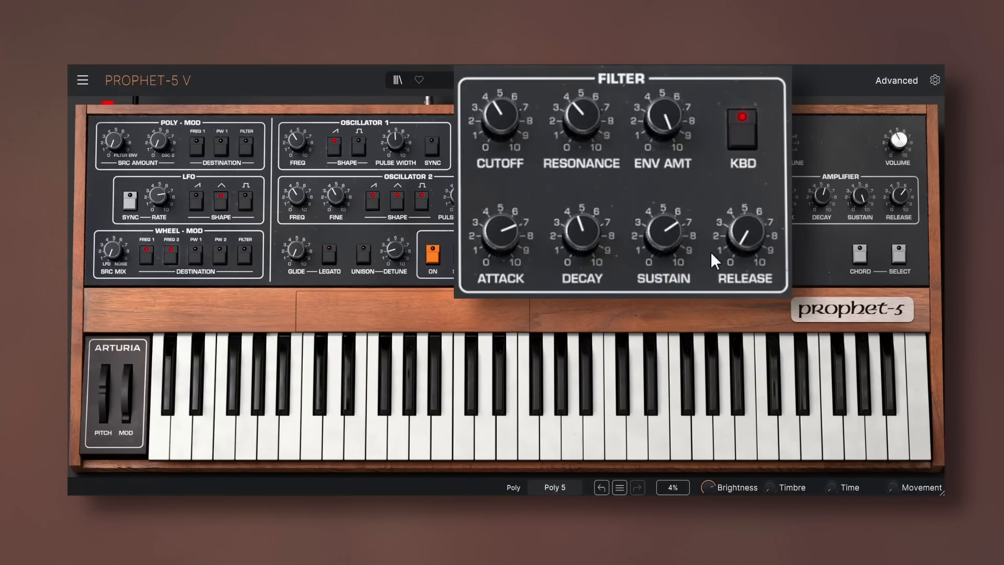
# - Lengthen the filter envelope's release to about 8 on the dial
pyautogui.moveTo(754, 240); pyautogui.dragTo(754, 214)
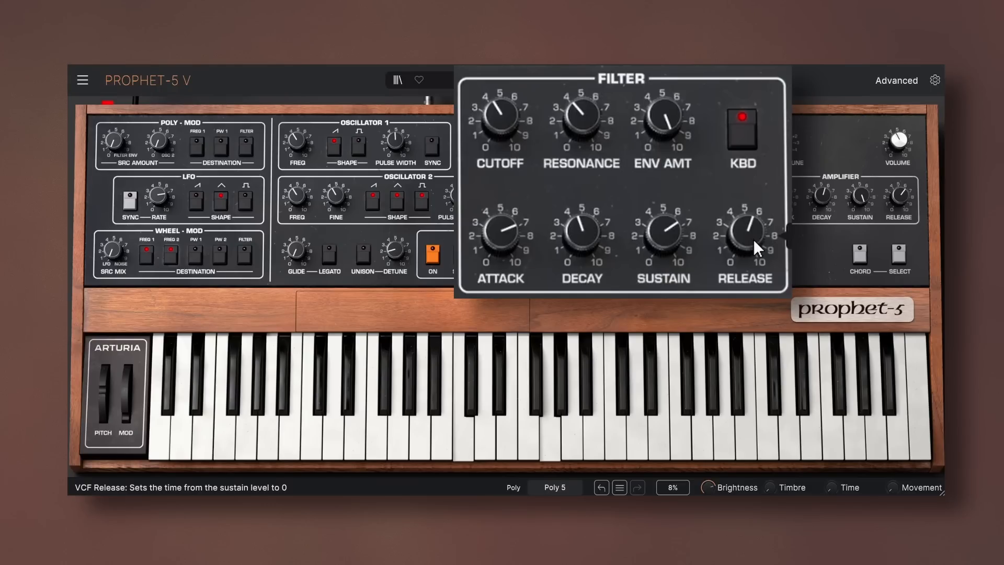
pyautogui.moveTo(754, 239); pyautogui.dragTo(752, 219)
# - Lengthen the amplifier envelope's release further and raise its attack slightly for a softer onset
pyautogui.moveTo(882, 208); pyautogui.dragTo(900, 203)
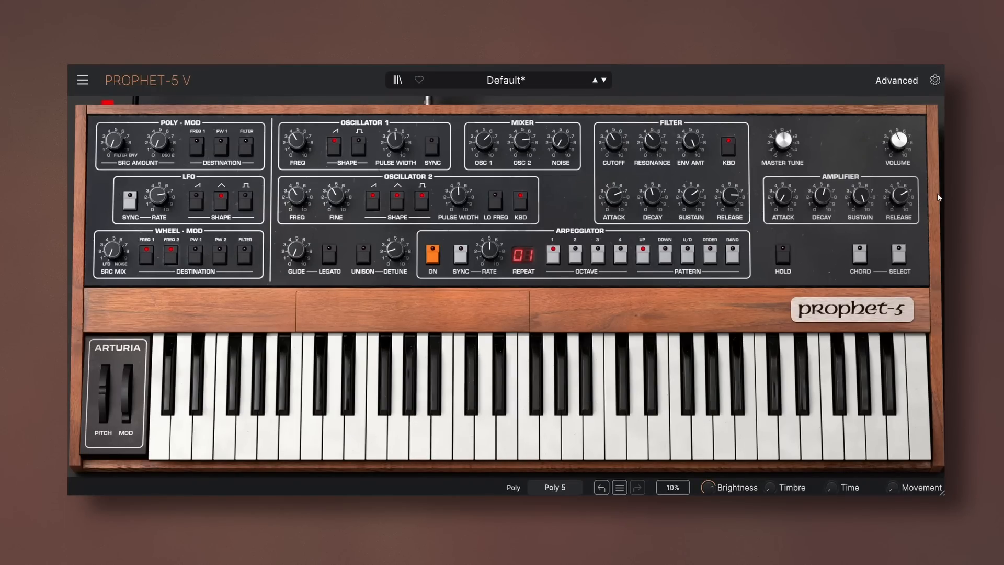
pyautogui.moveTo(782, 197)
pyautogui.mouseDown()
pyautogui.moveTo(782, 208)
pyautogui.moveTo(783, 190)
pyautogui.mouseUp()
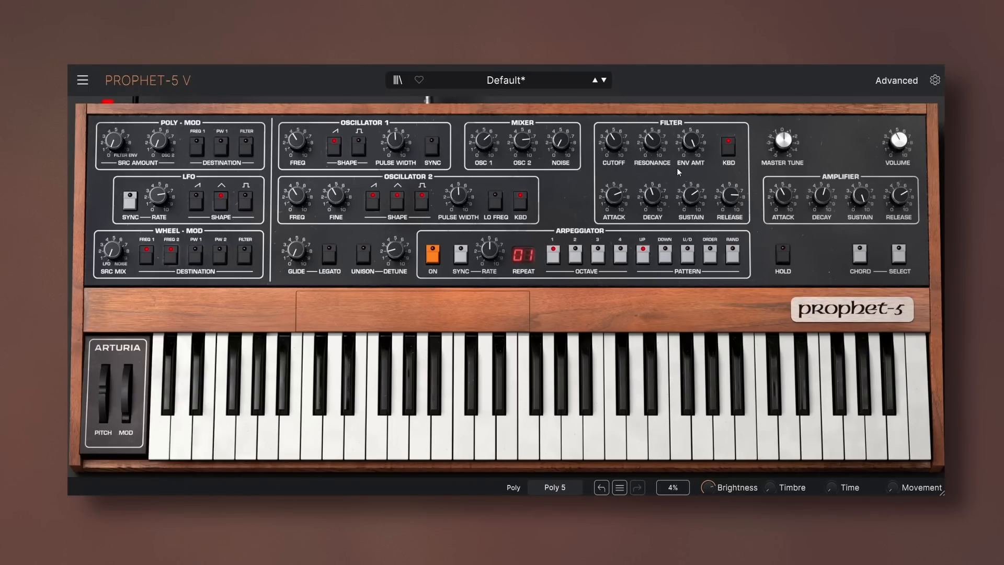
pyautogui.moveTo(615, 143)
# - In the advanced effects section, raise the reverb's dry/wet mix to about halfway and the chorus's dry/wet mix slightly
pyautogui.click(904, 83)
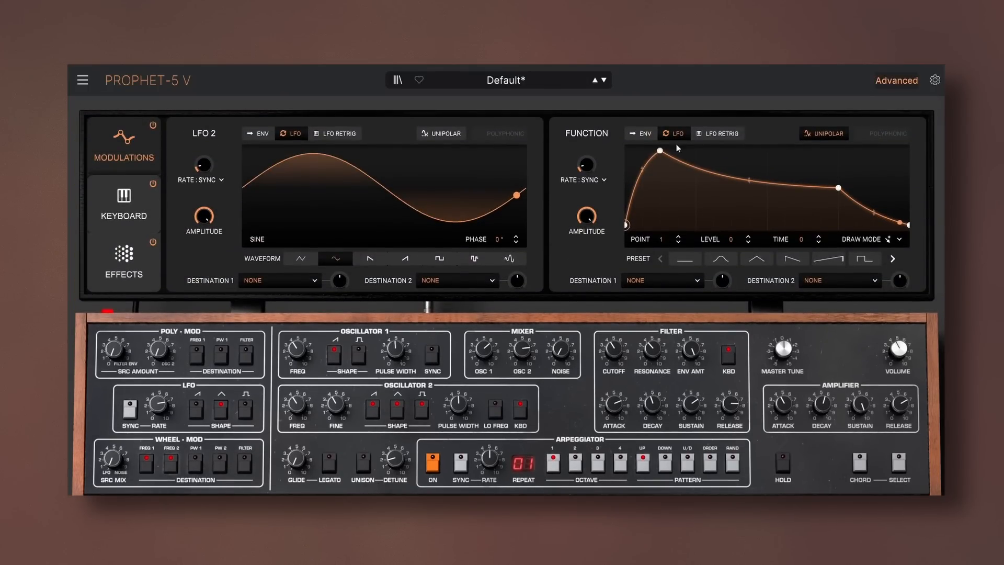
pyautogui.click(126, 250)
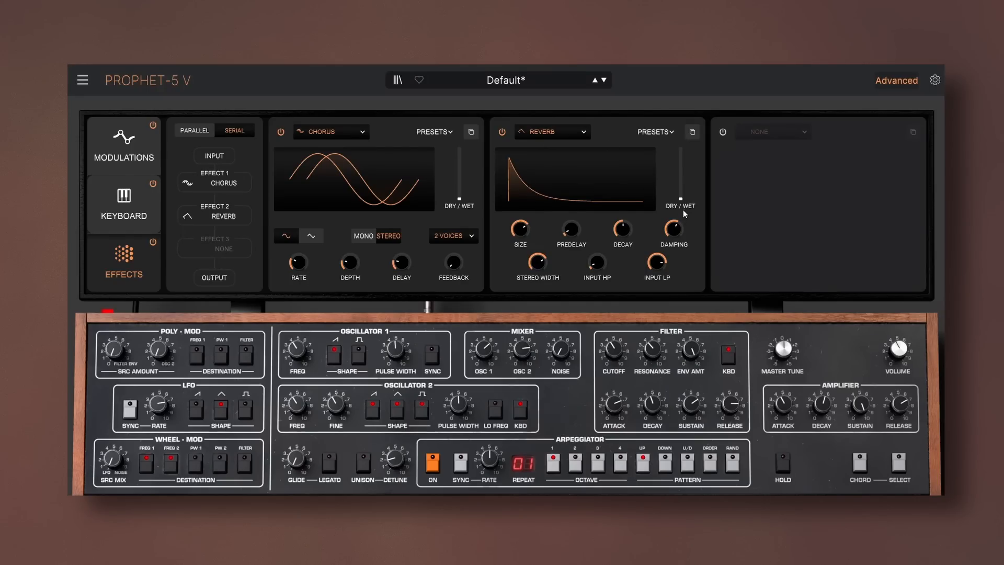
pyautogui.moveTo(683, 200); pyautogui.dragTo(681, 170)
pyautogui.moveTo(570, 233)
pyautogui.moveTo(459, 202); pyautogui.dragTo(460, 188)
pyautogui.click(874, 84)
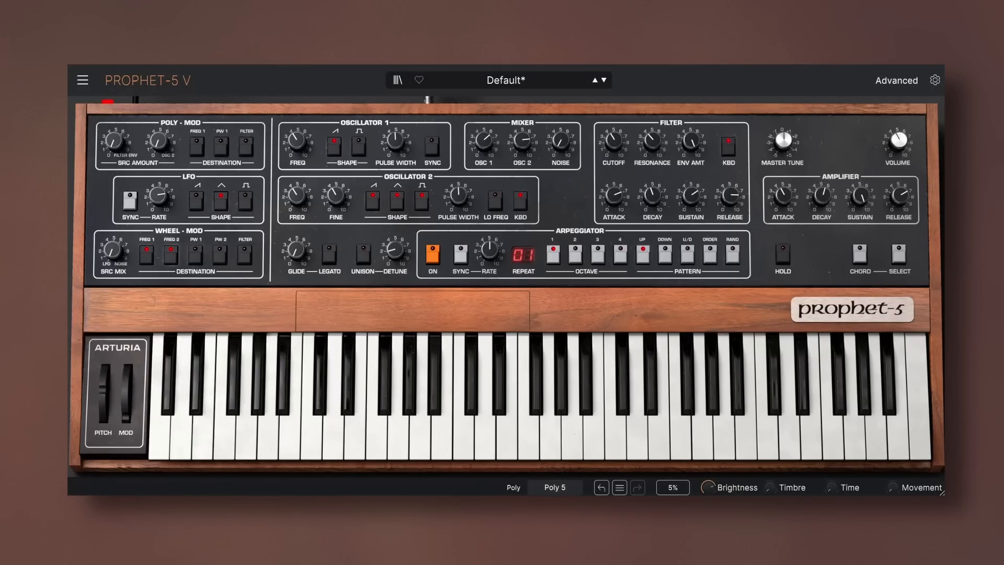